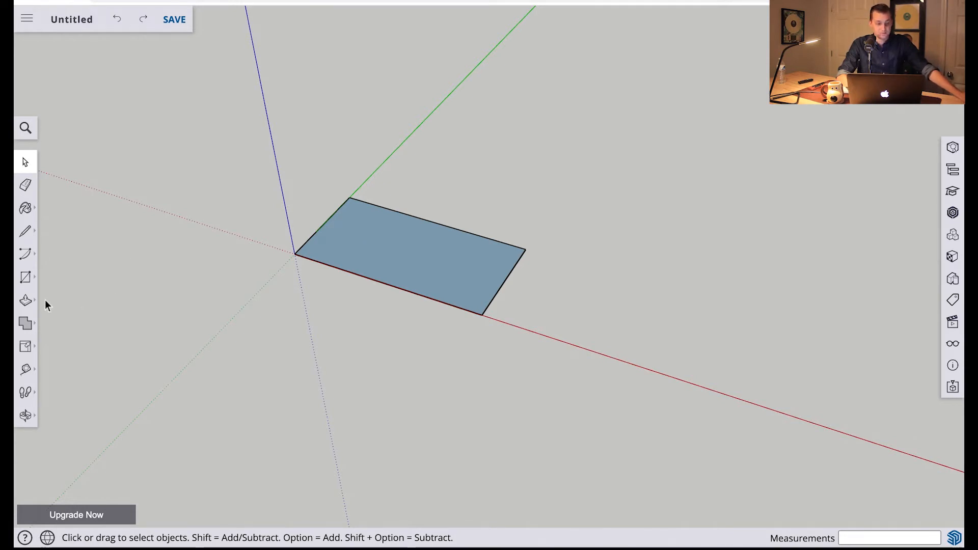
Push/Pull the rectangle's face upward 1 inch to make a solid box.
click(25, 301)
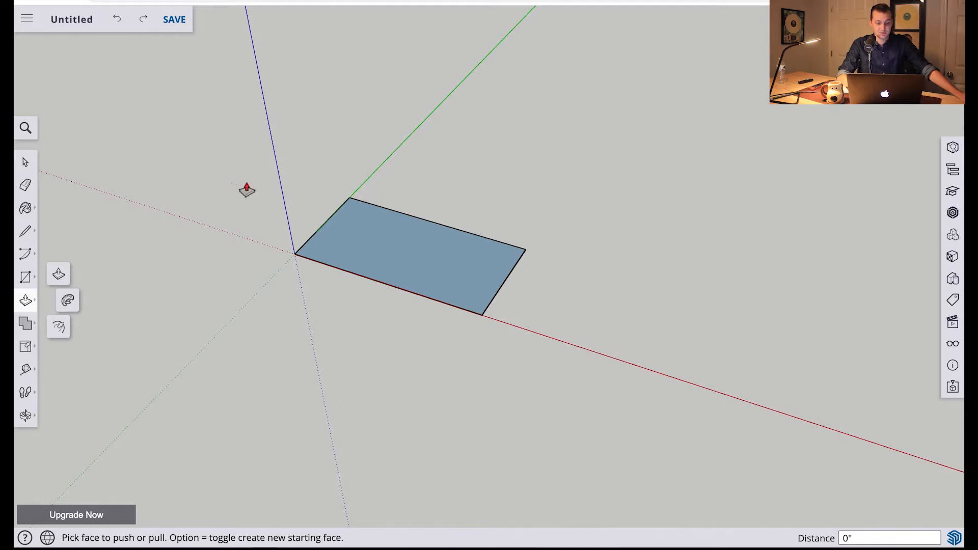
drag(431, 265, 424, 236)
text(1)
key(Return)
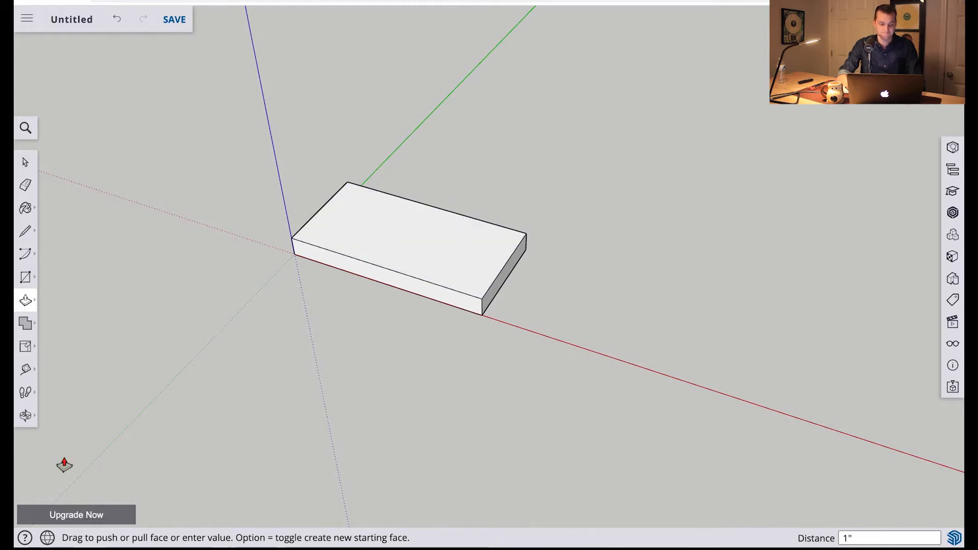
Select the box's individual faces and an edge one at a time to inspect the ungrouped geometry, and clear the selection.
key(o)
drag(249, 355, 380, 299)
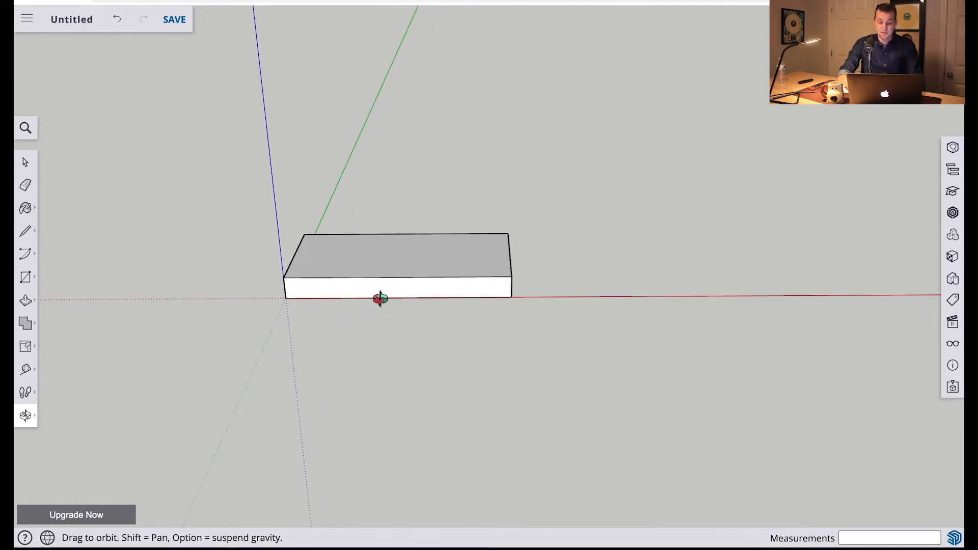
key(space)
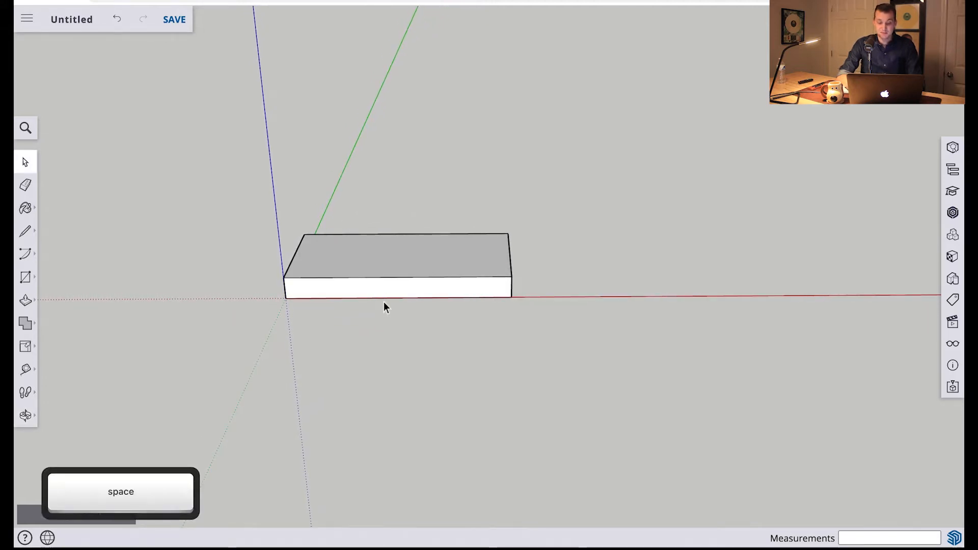
click(393, 251)
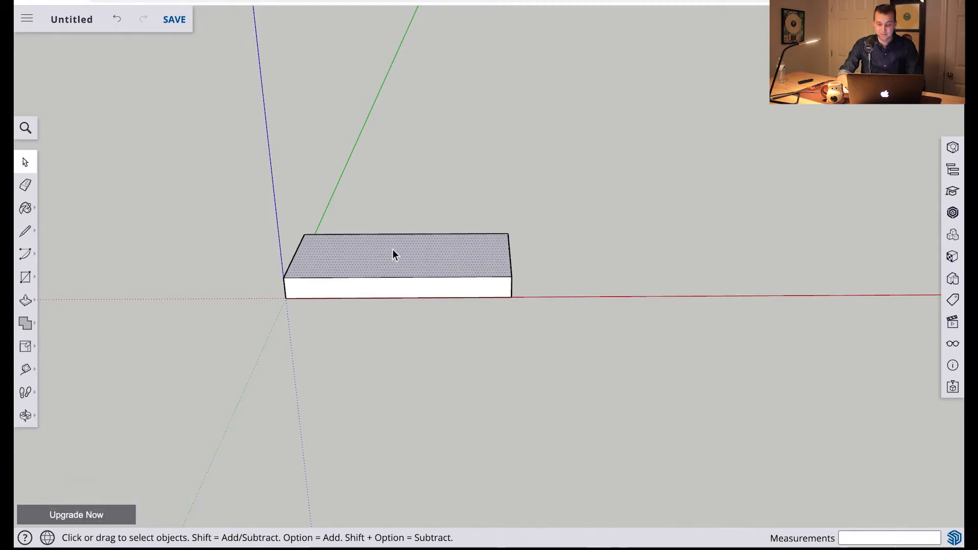
click(390, 287)
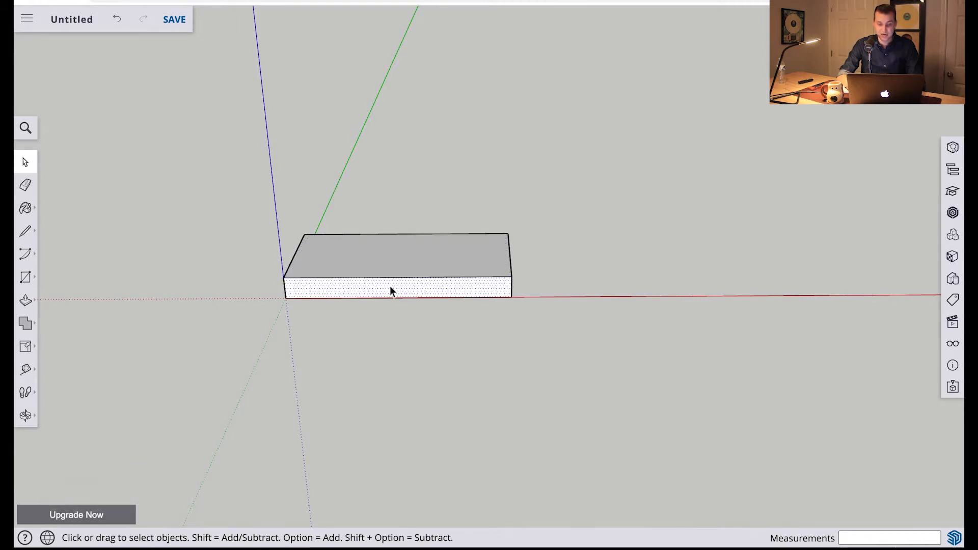
click(512, 285)
click(413, 260)
click(229, 255)
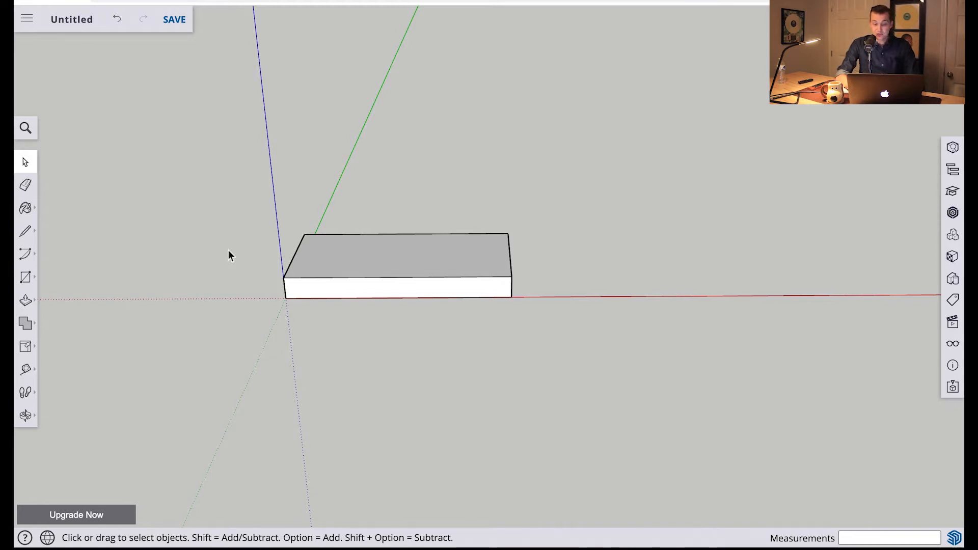
Select the whole box and make it a component with the definition name Component A.
drag(219, 189, 612, 339)
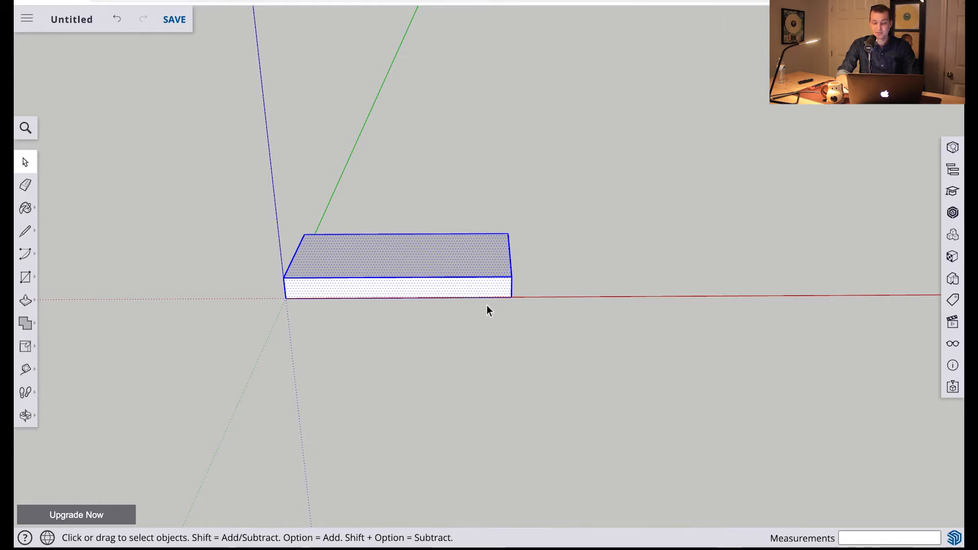
right_click(415, 255)
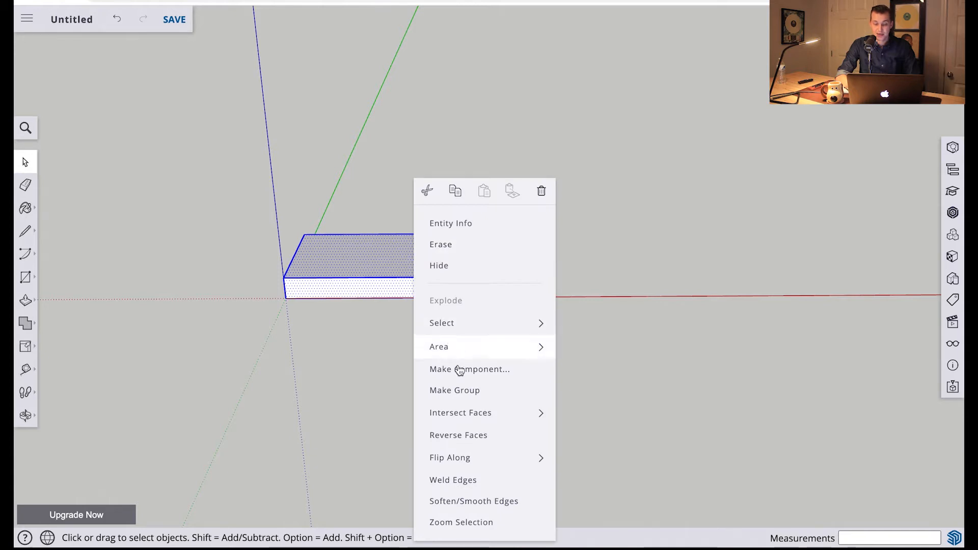
click(497, 374)
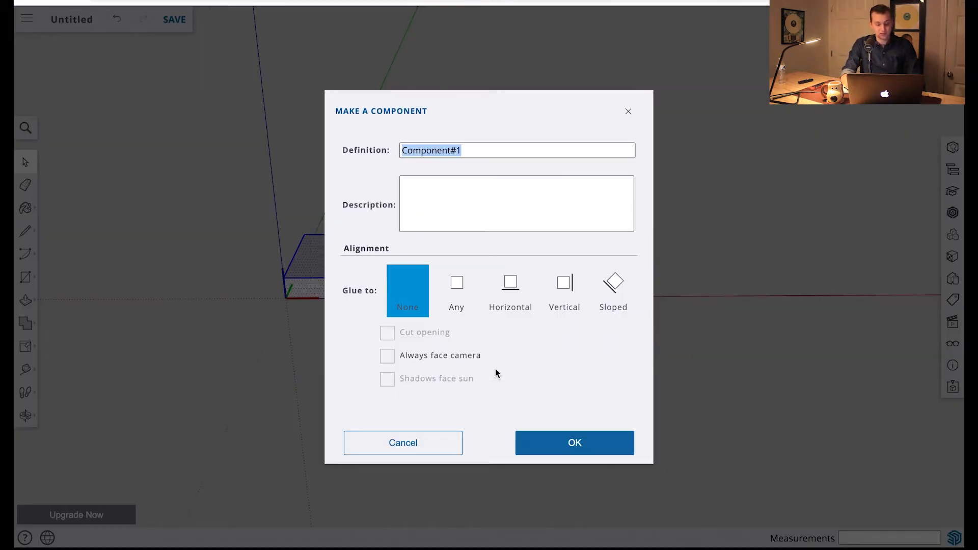
text(Componentn)
key(BackSpace)
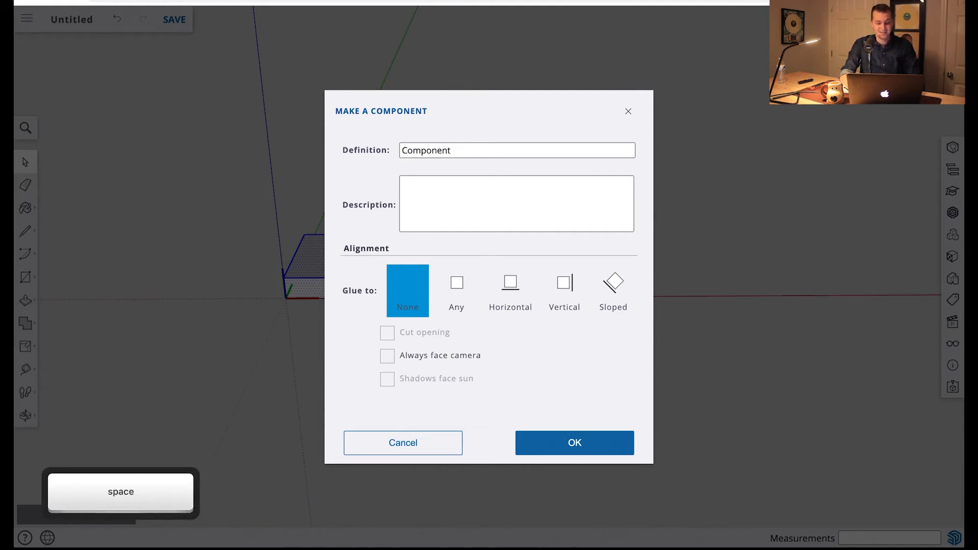
key(Caps_Lock)
text(A)
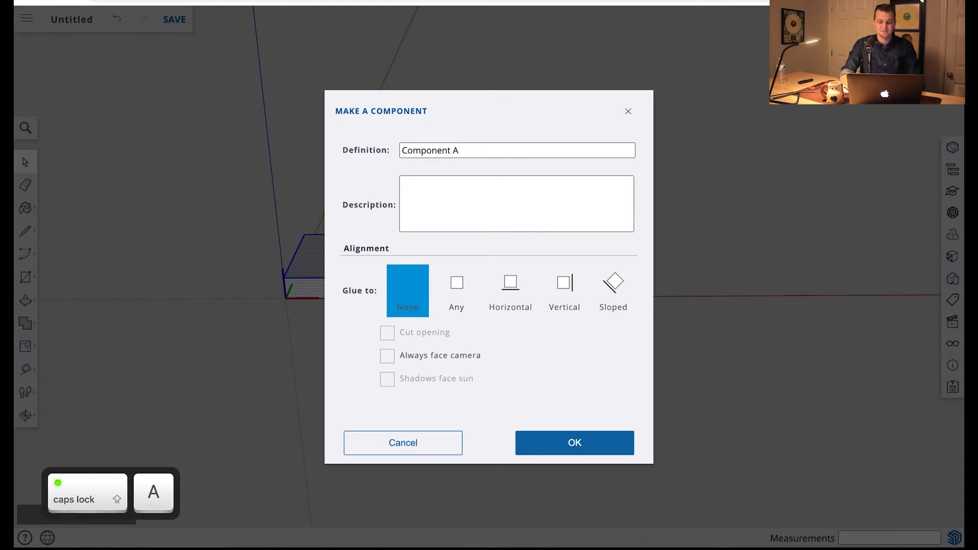
key(Return)
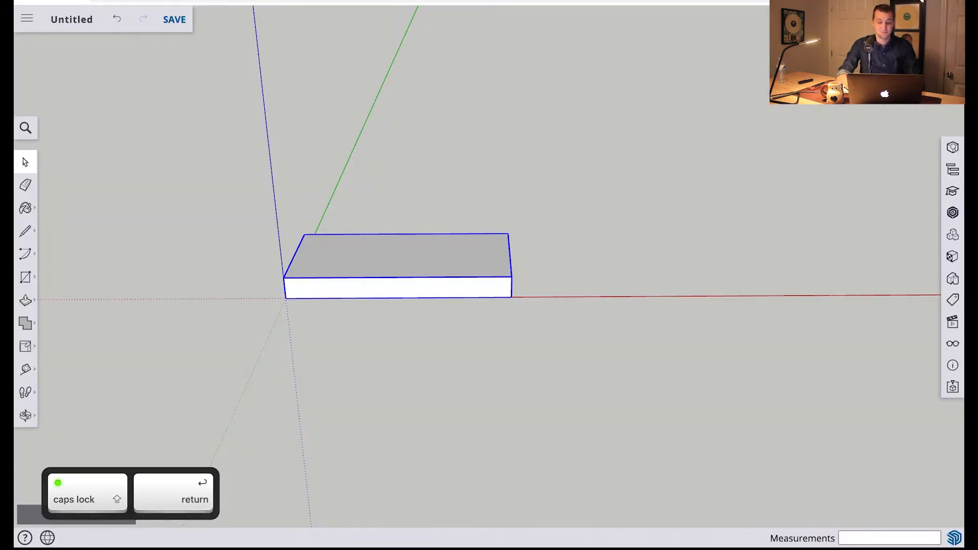
Open the component for editing, select its individual faces, and exit back to the main model.
click(495, 371)
click(470, 254)
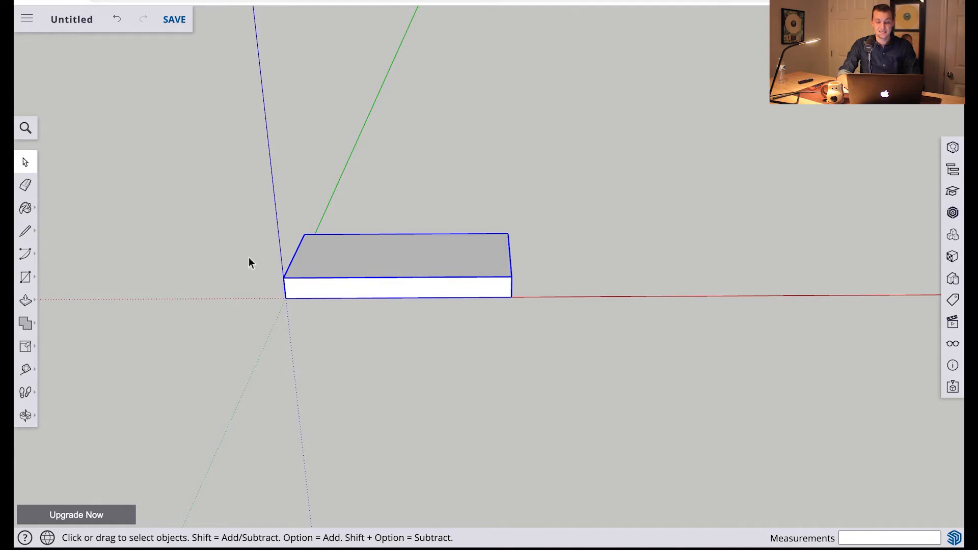
double_click(363, 262)
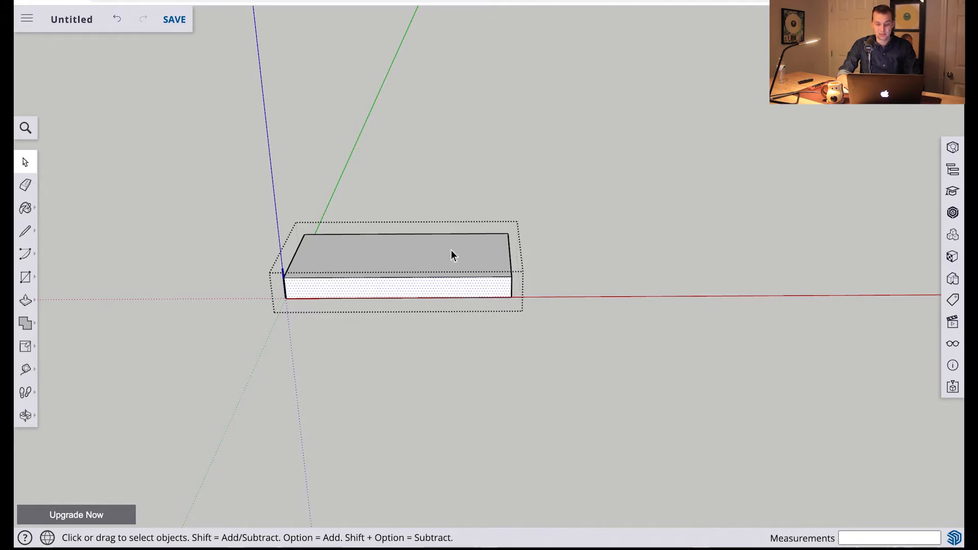
click(497, 248)
click(671, 74)
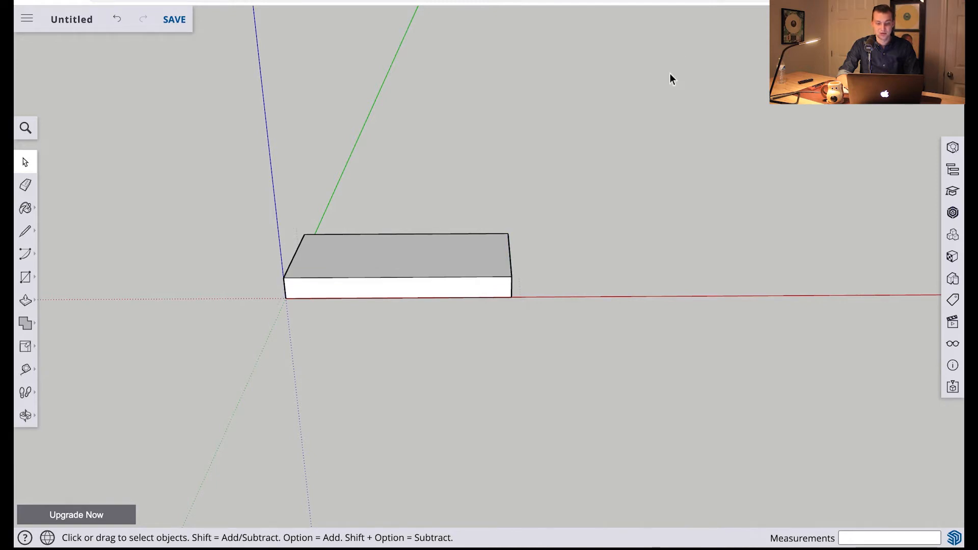
Copy the component and paste a duplicate well behind the original, offset along the positive red axis.
double_click(410, 263)
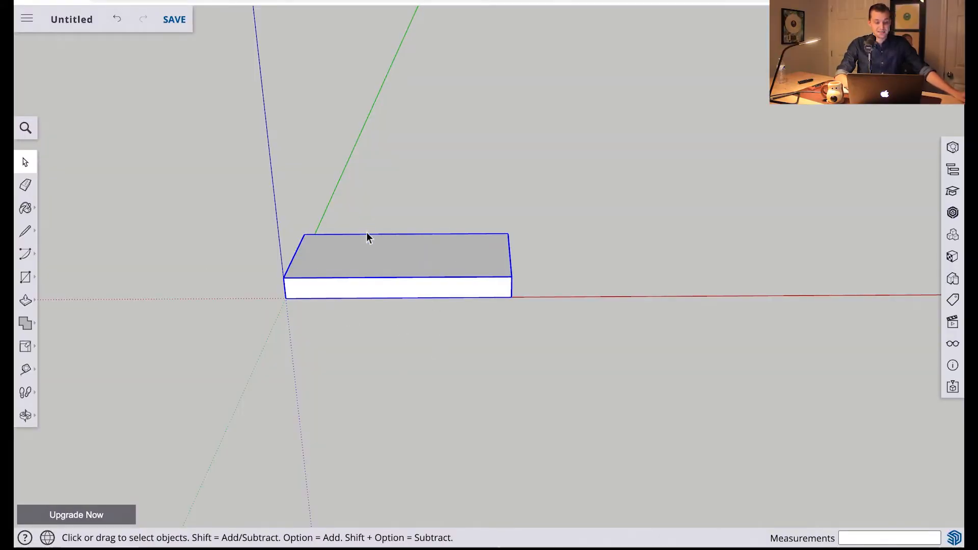
right_click(386, 261)
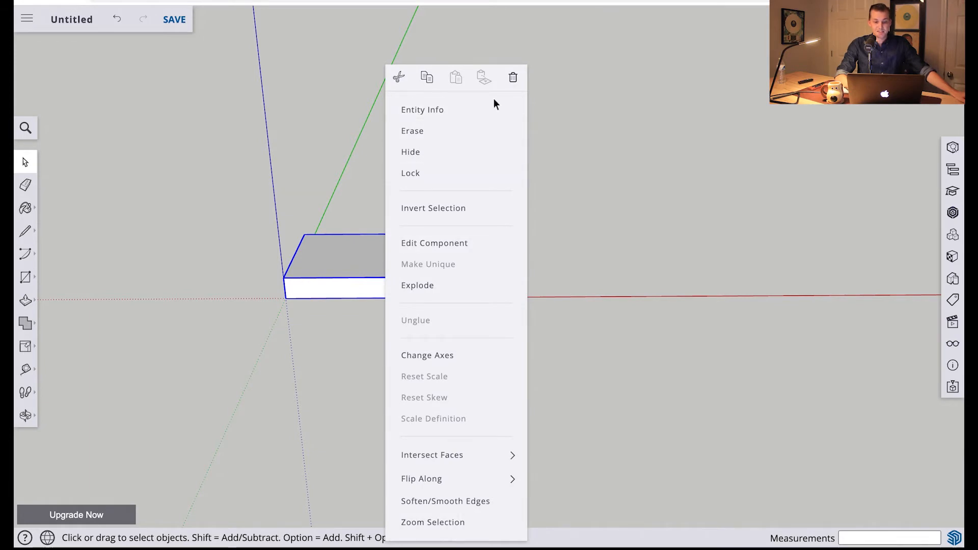
click(325, 191)
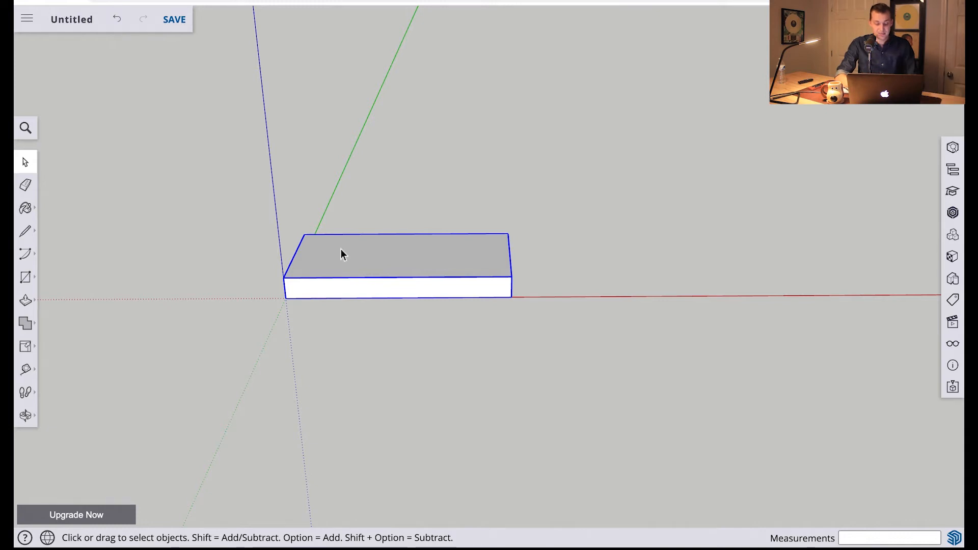
key(Caps_Lock)
key(super)
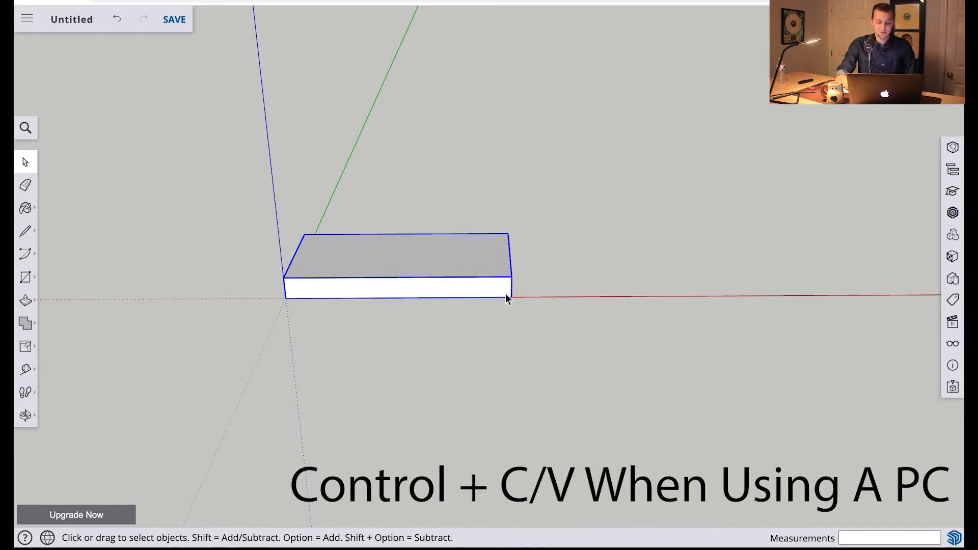
key(super+v)
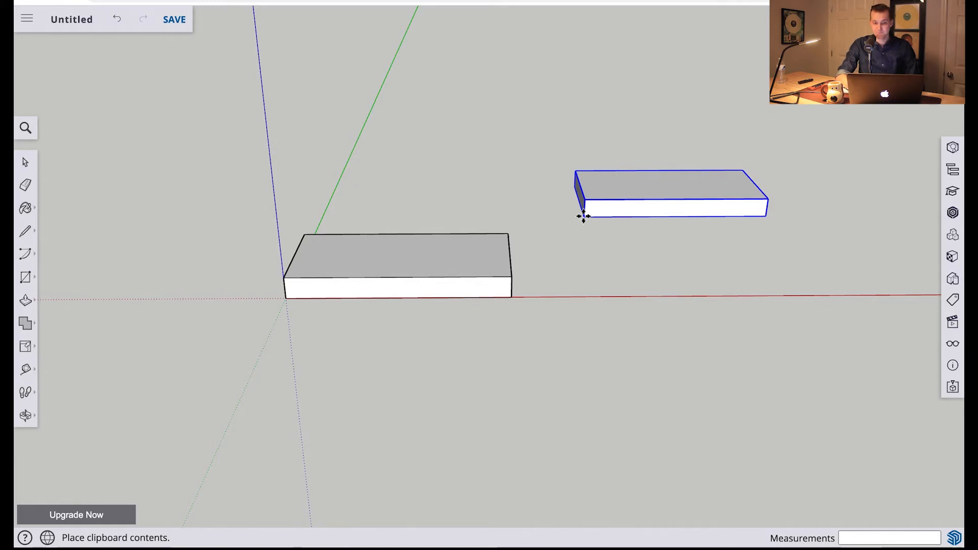
click(559, 168)
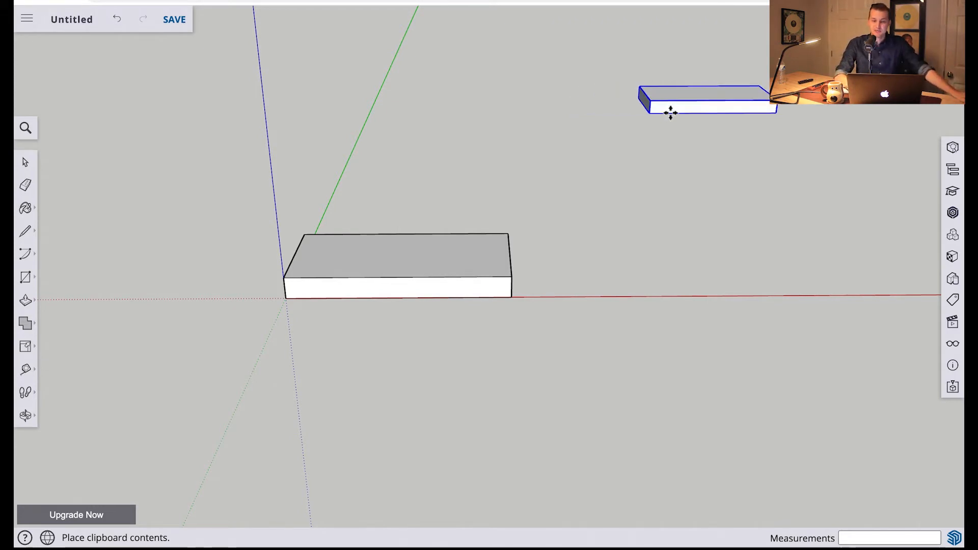
click(665, 124)
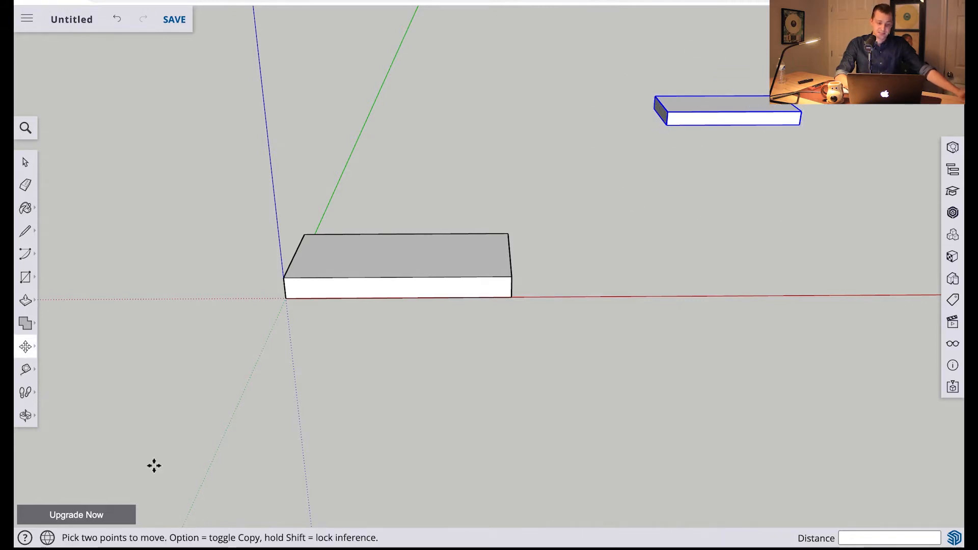
Move the duplicate by its origin corner onto the original's lower front endpoint on the red axis, so the boxes sit end to end.
click(26, 415)
drag(443, 255, 503, 301)
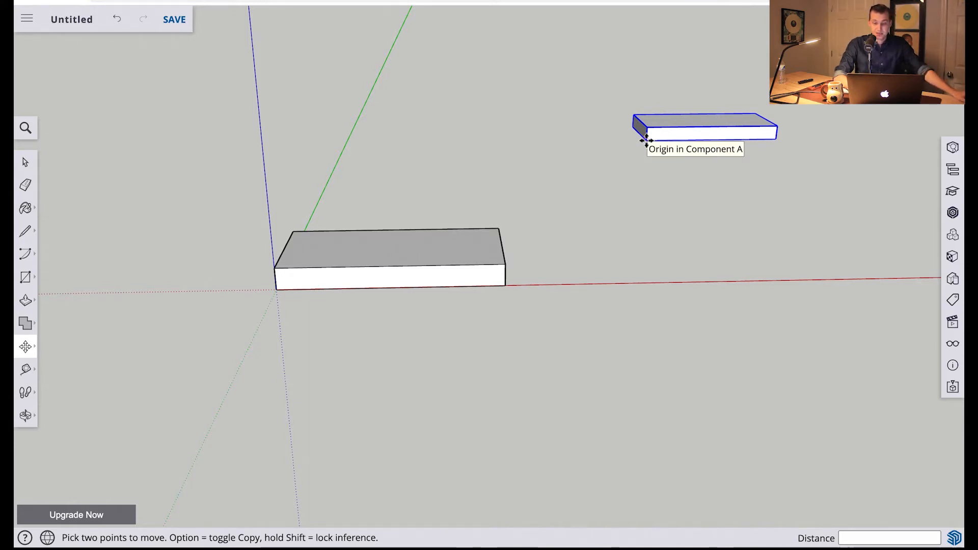
click(645, 141)
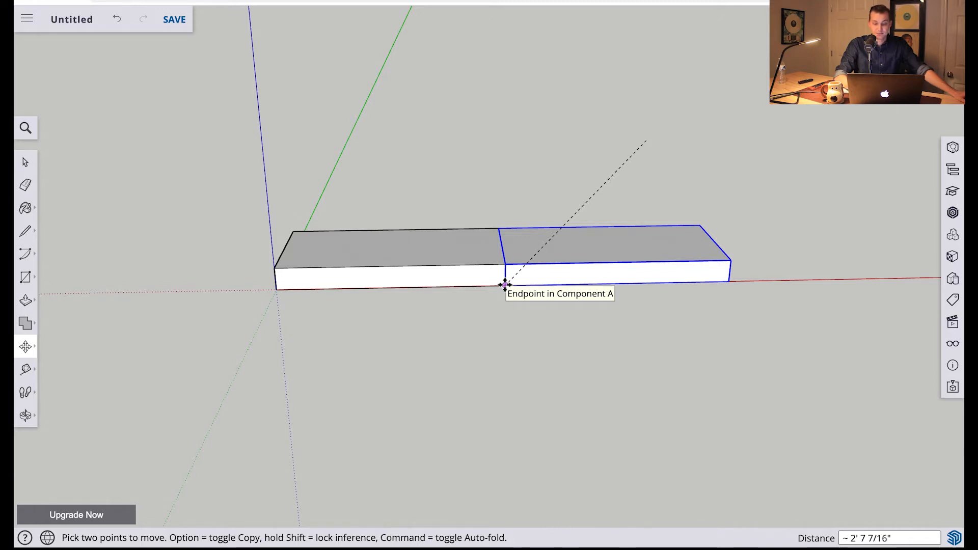
click(505, 285)
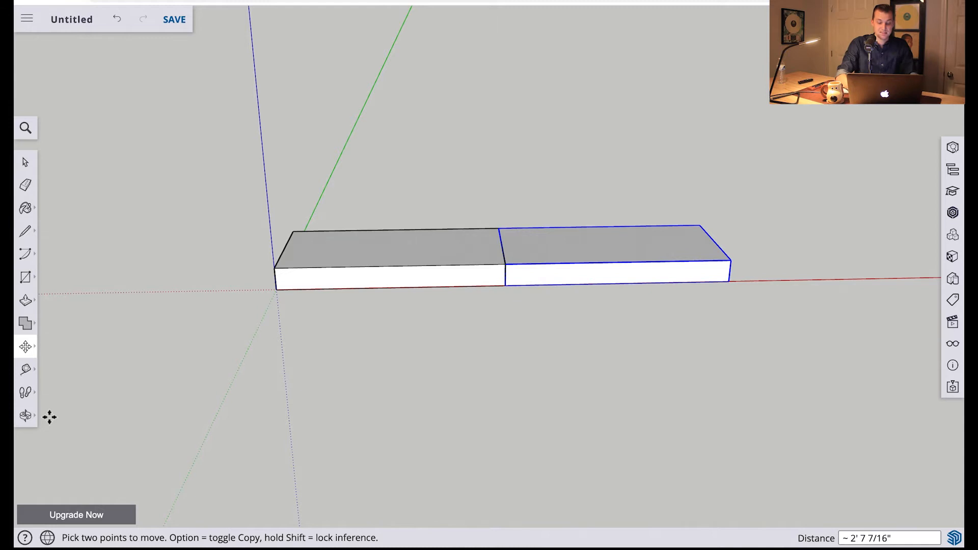
Move the duplicate 12 inches along the red axis away from the original and start measuring the gap from the original's corner.
key(o)
drag(535, 388, 530, 347)
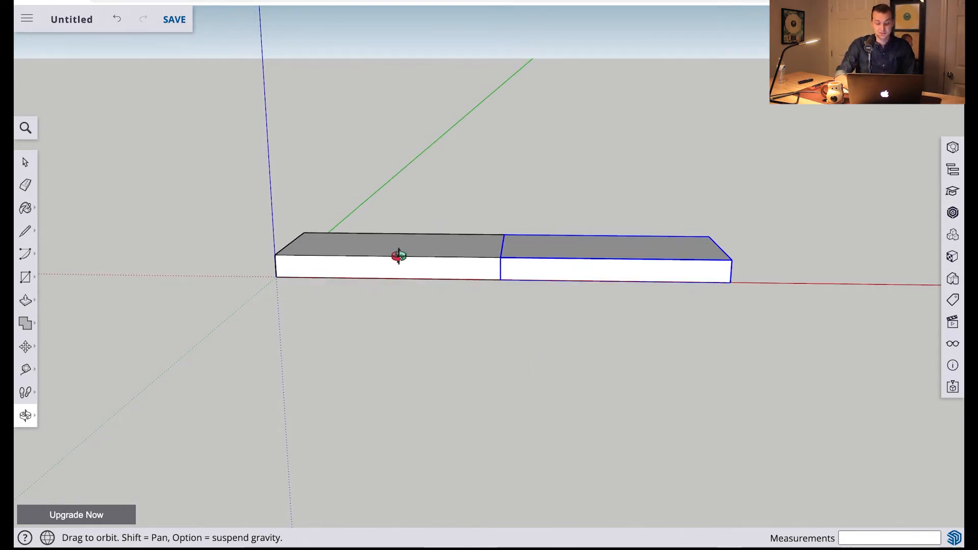
key(m)
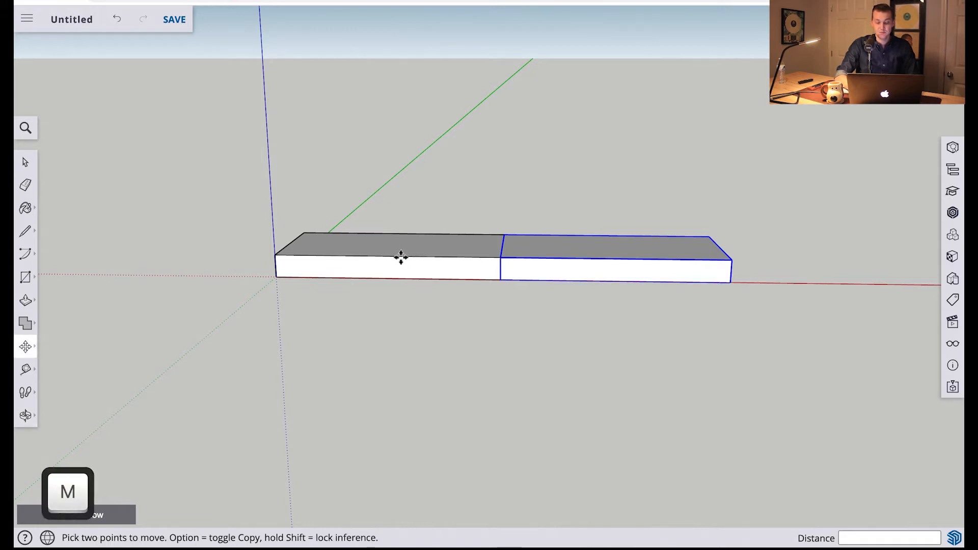
click(550, 246)
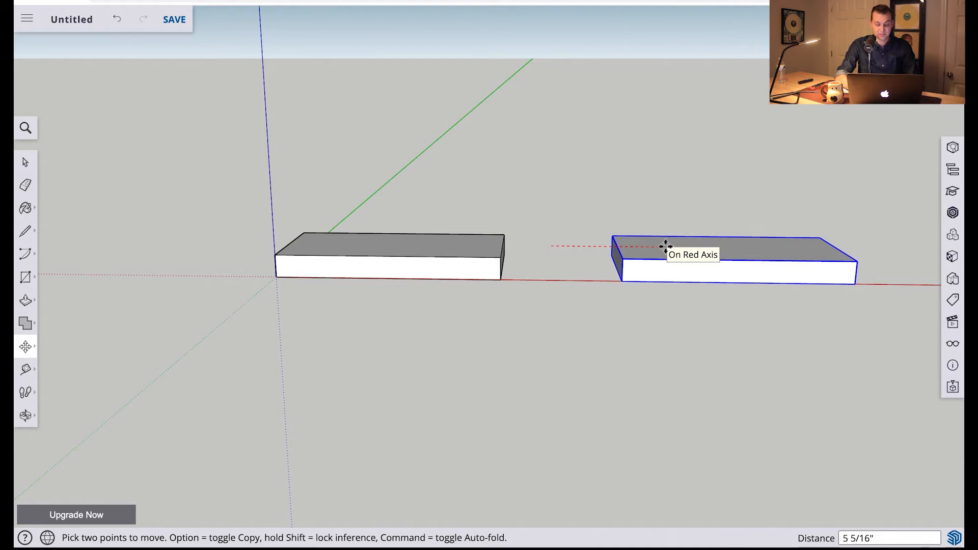
text(12)
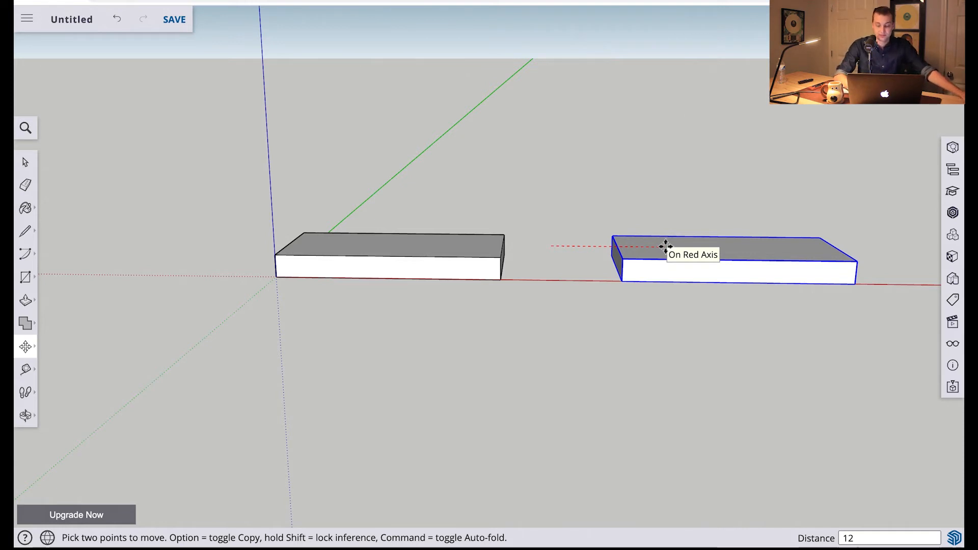
key(Return)
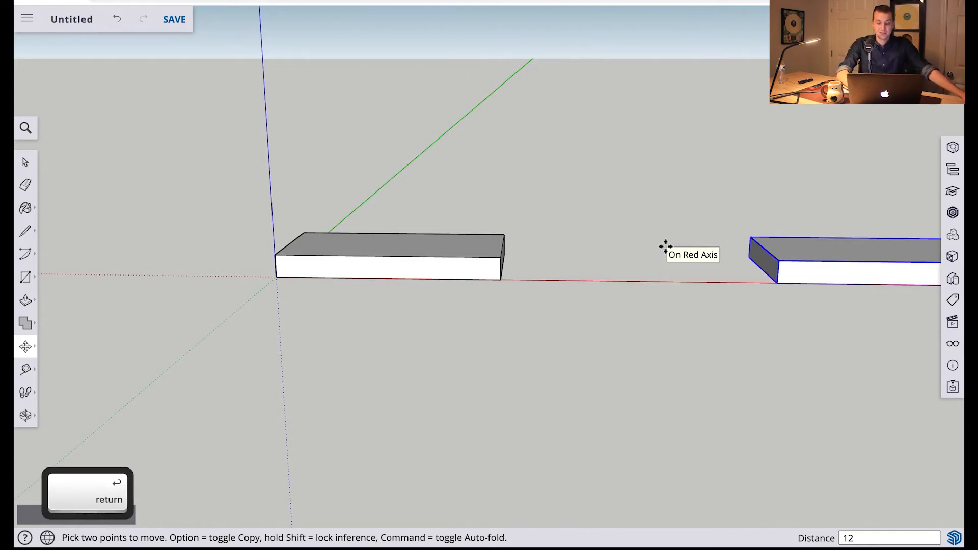
key(t)
click(501, 279)
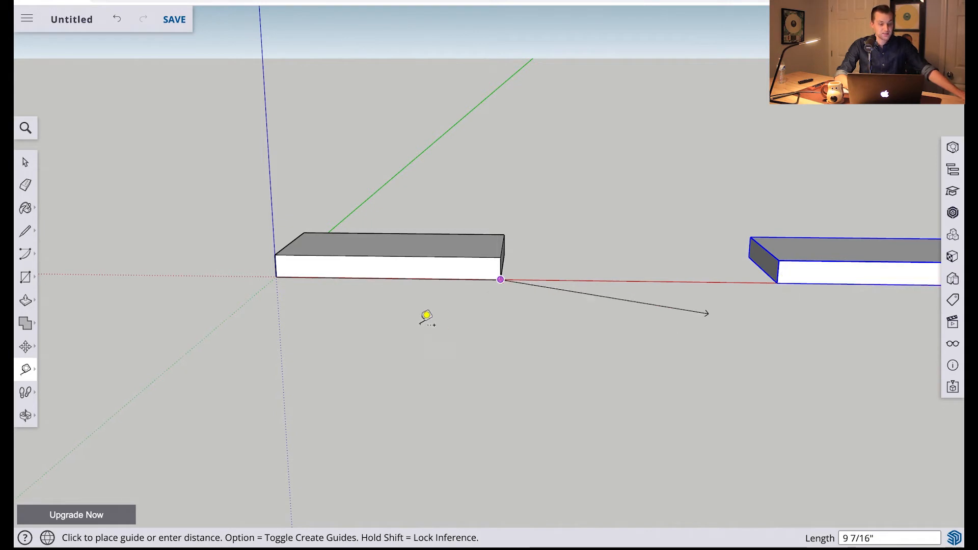
Move the duplicate 2 inches along the red axis toward the original and measure the gap from the original's lower front corner.
key(m)
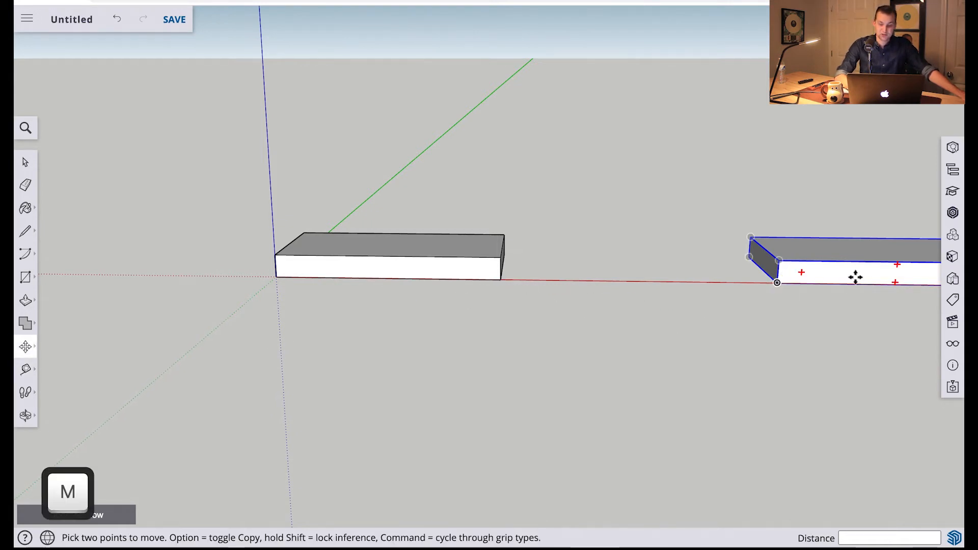
click(854, 280)
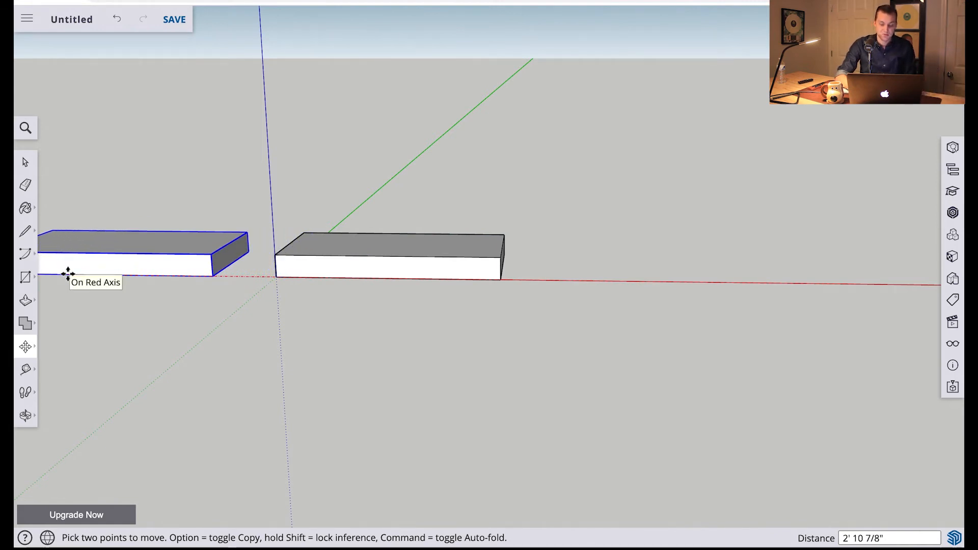
text(2)
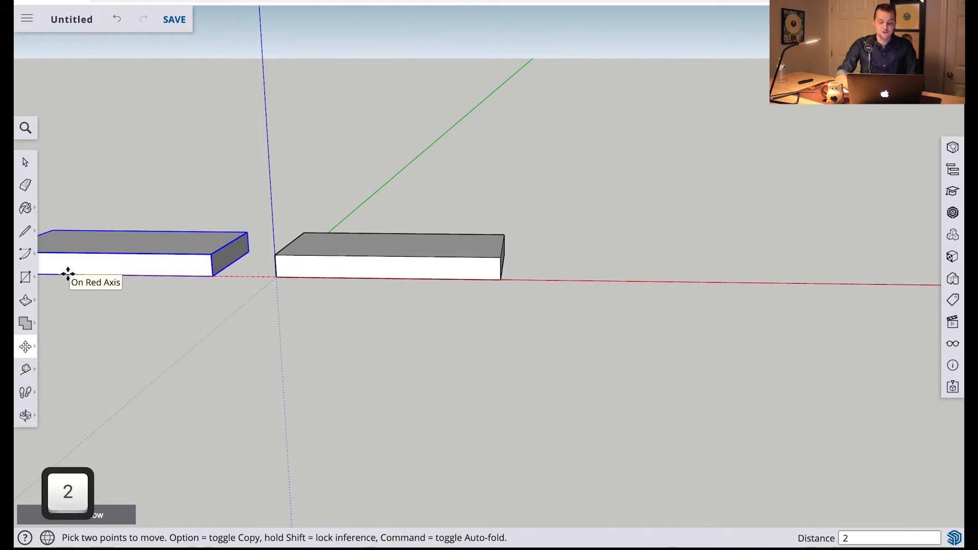
key(Return)
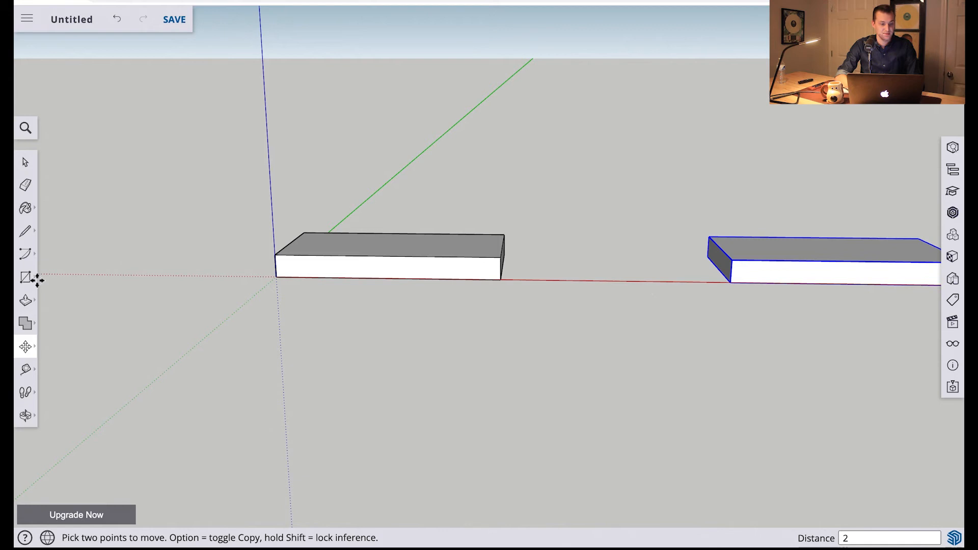
click(37, 370)
click(501, 280)
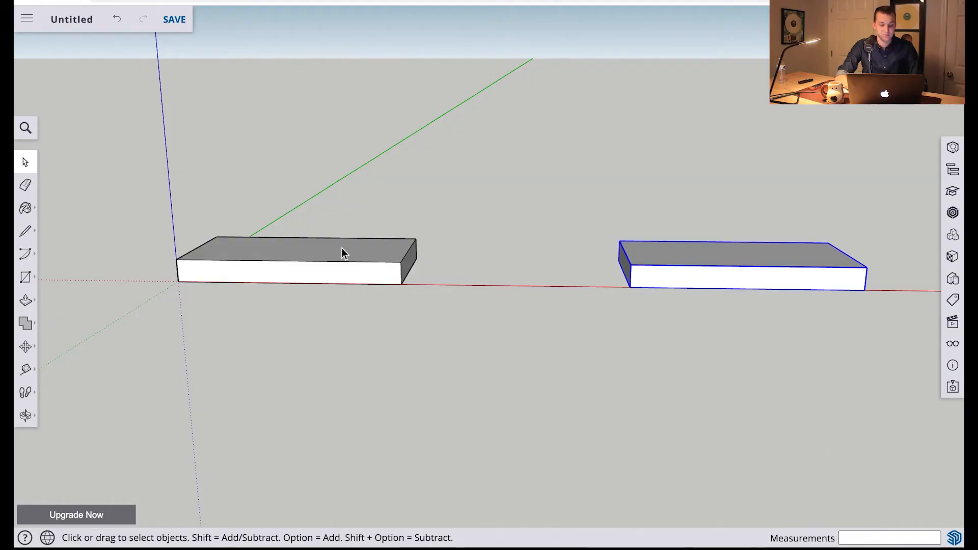
Open the original component for editing and pull its top face up 2 inches.
double_click(342, 252)
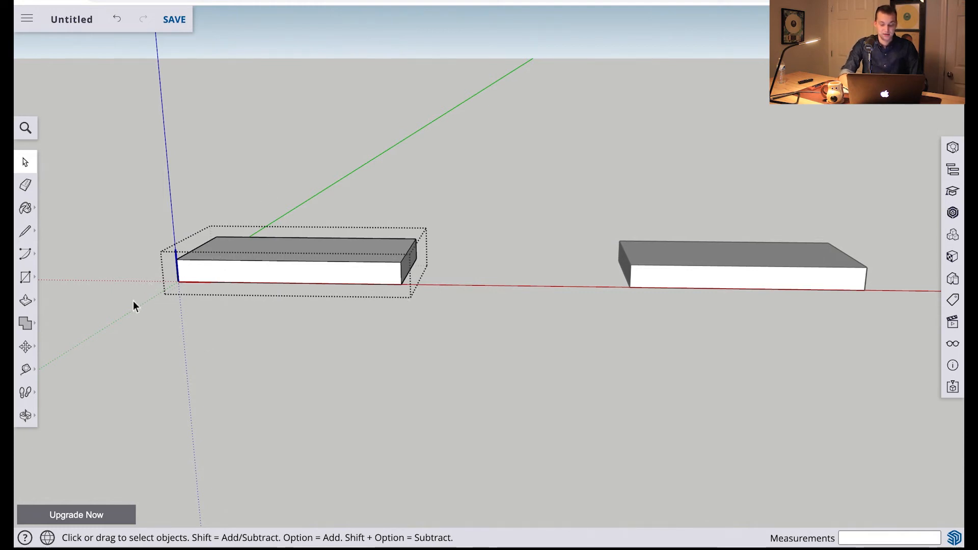
key(p)
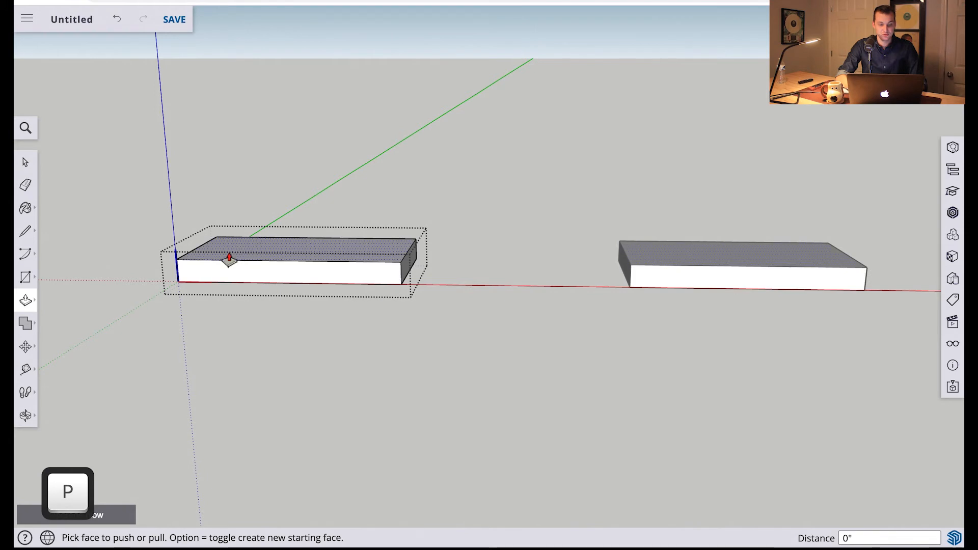
click(245, 252)
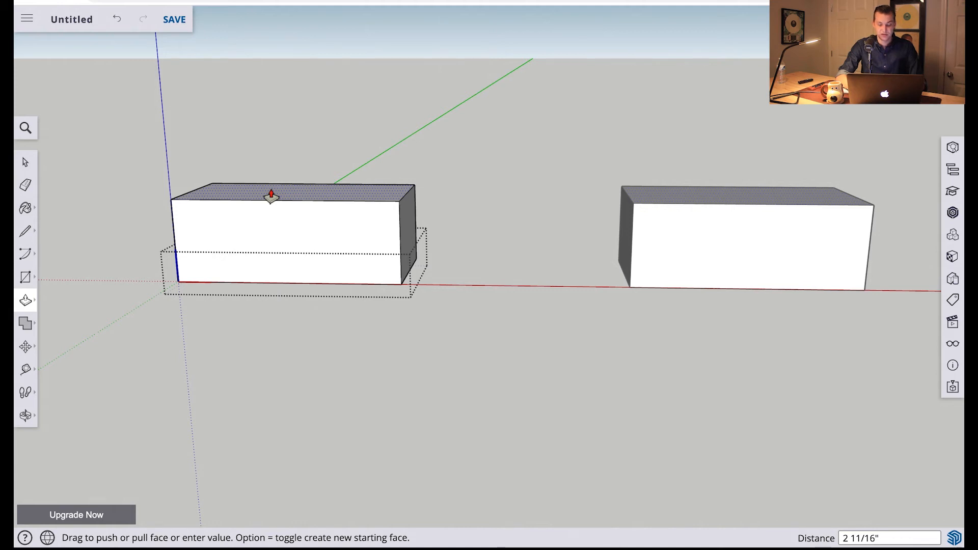
text(2)
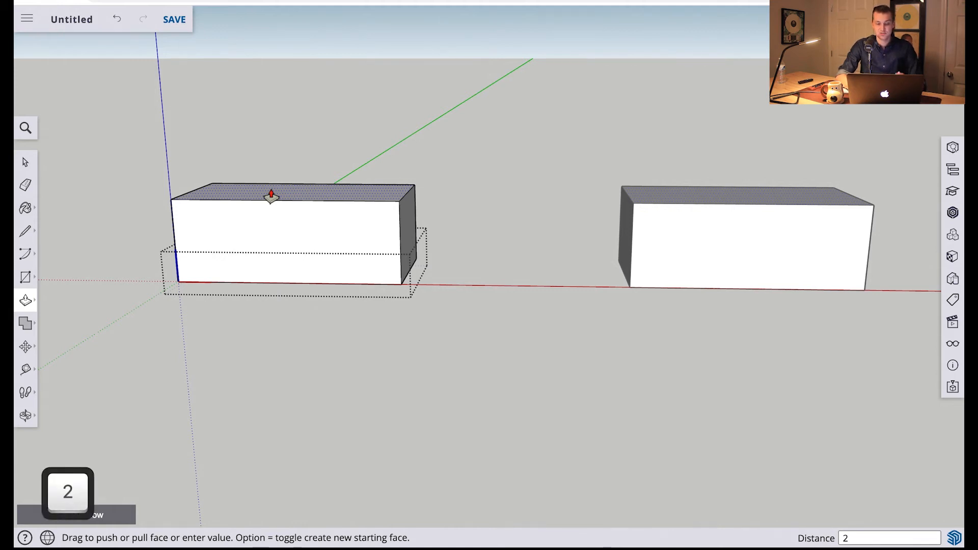
key(Return)
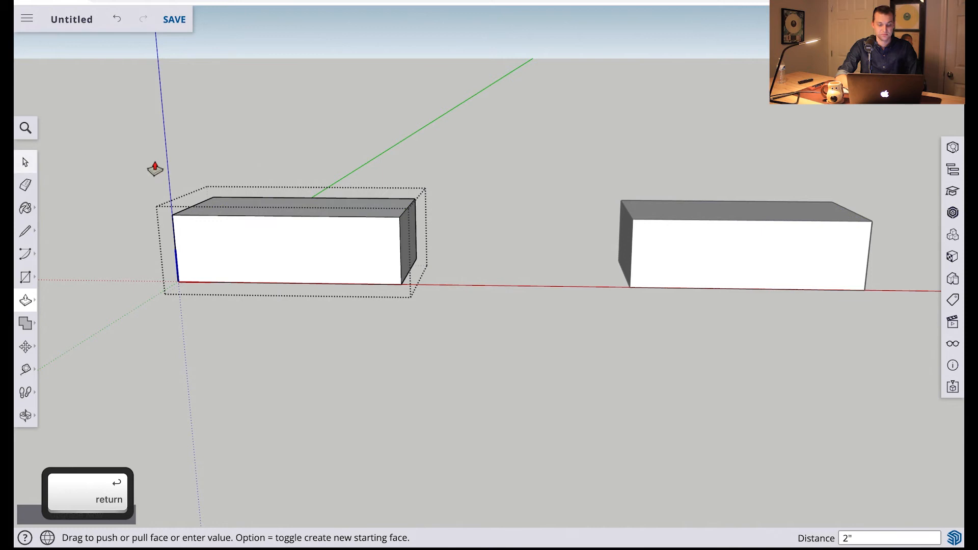
key(space)
Try pulling the top face upward from inside the duplicate component and return to the main model.
double_click(738, 275)
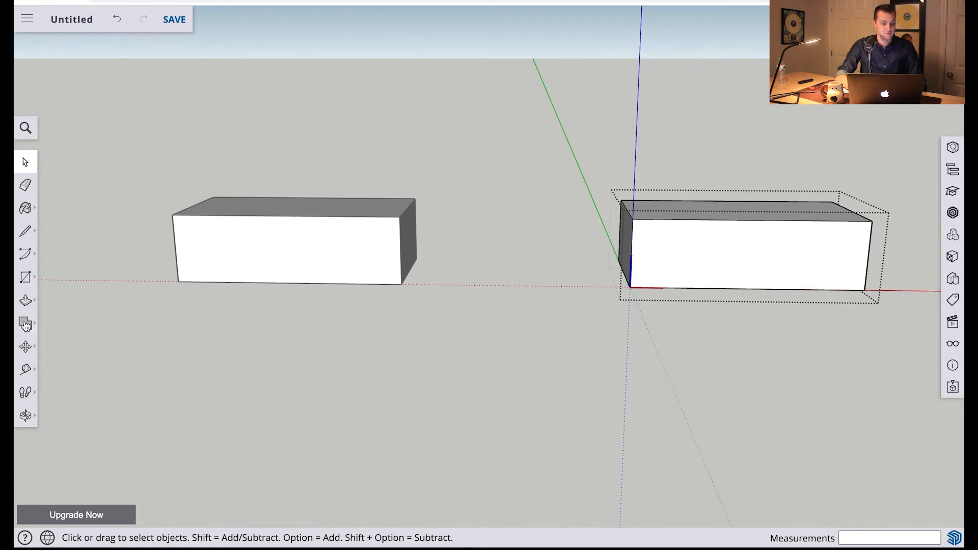
click(25, 300)
click(738, 207)
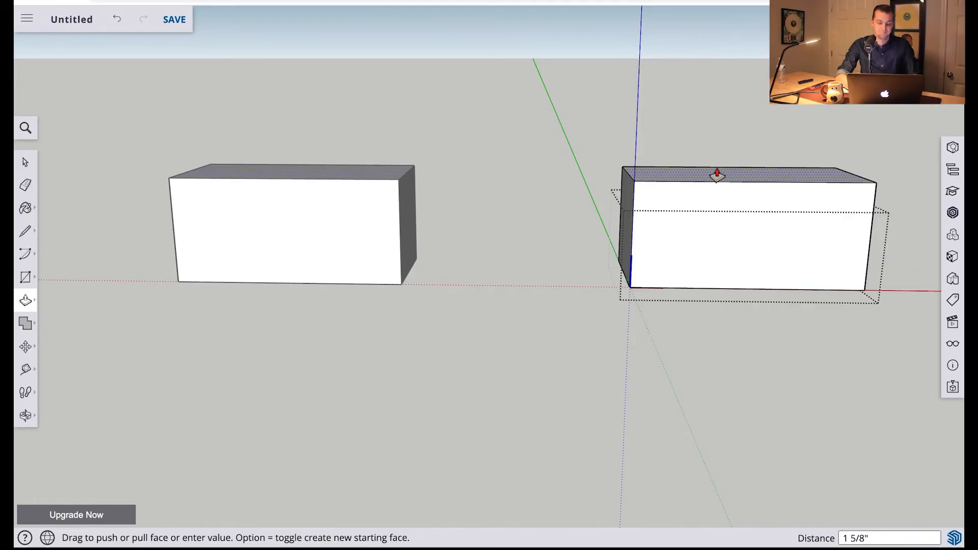
key(space)
click(521, 154)
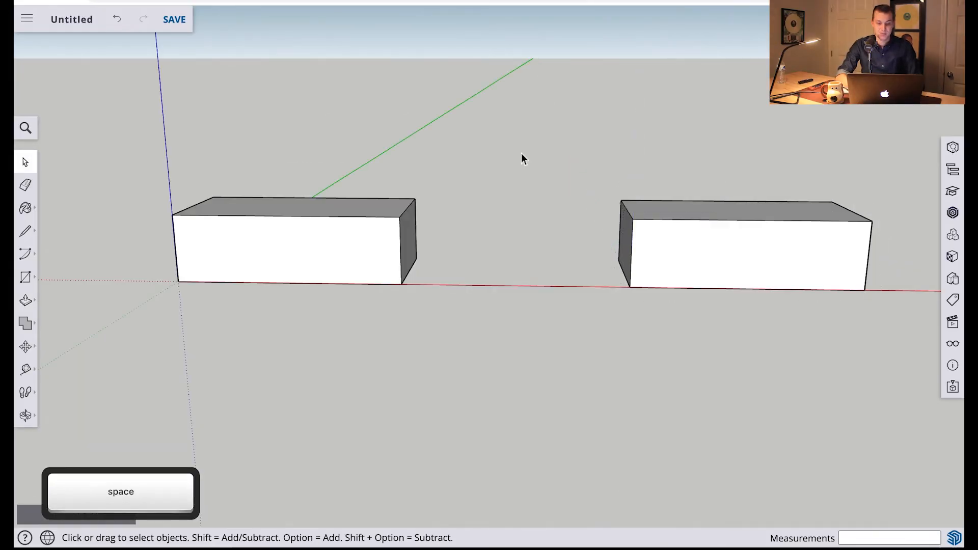
Enter and exit the duplicate component's editing mode twice to compare its own axes with the main model's axes.
double_click(740, 227)
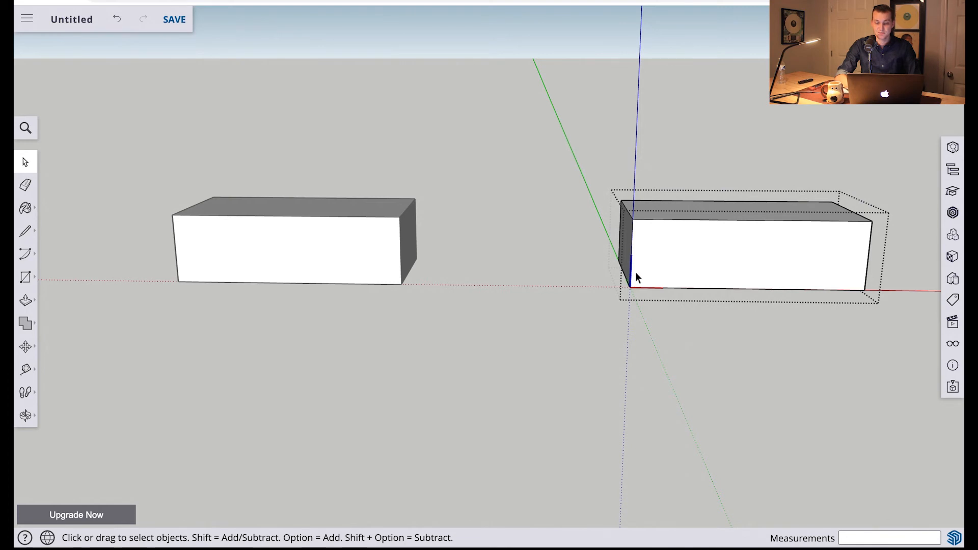
click(669, 134)
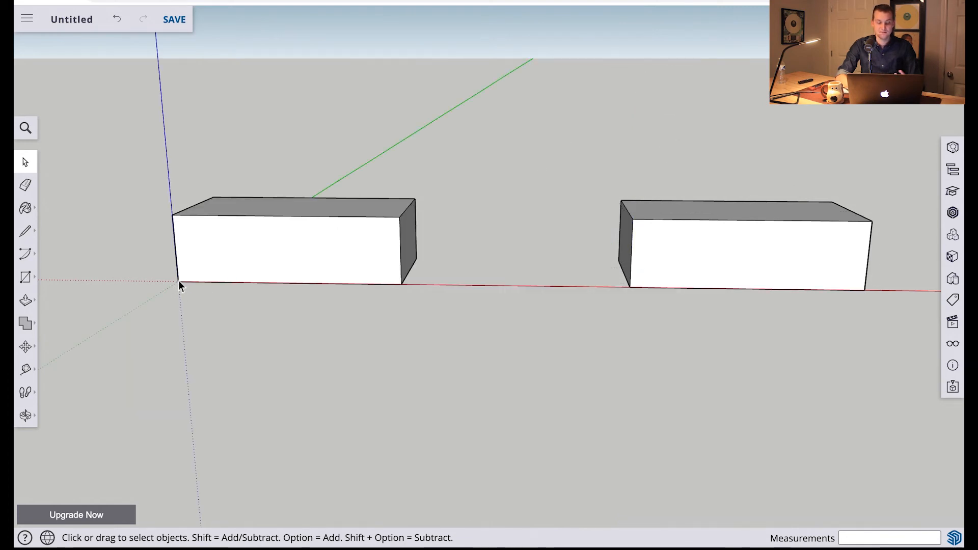
double_click(710, 249)
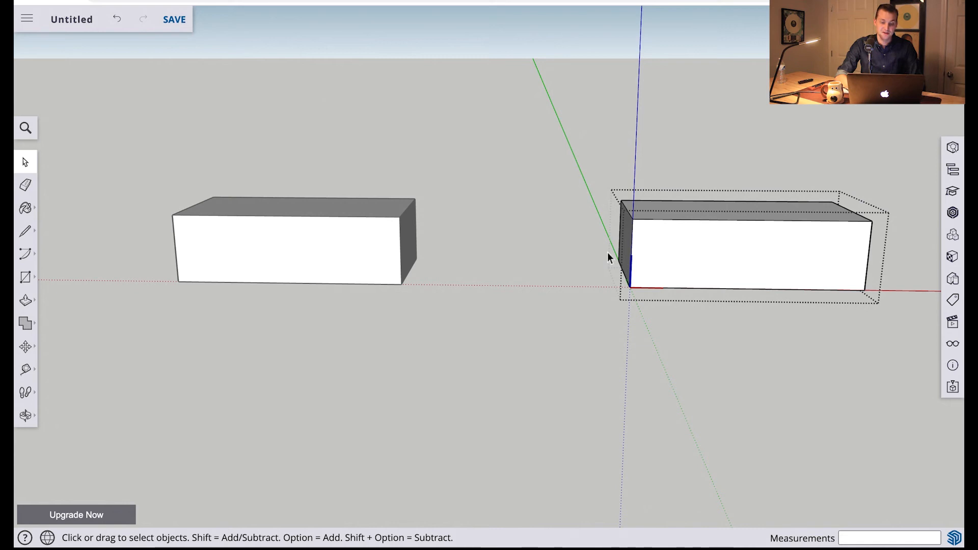
click(492, 142)
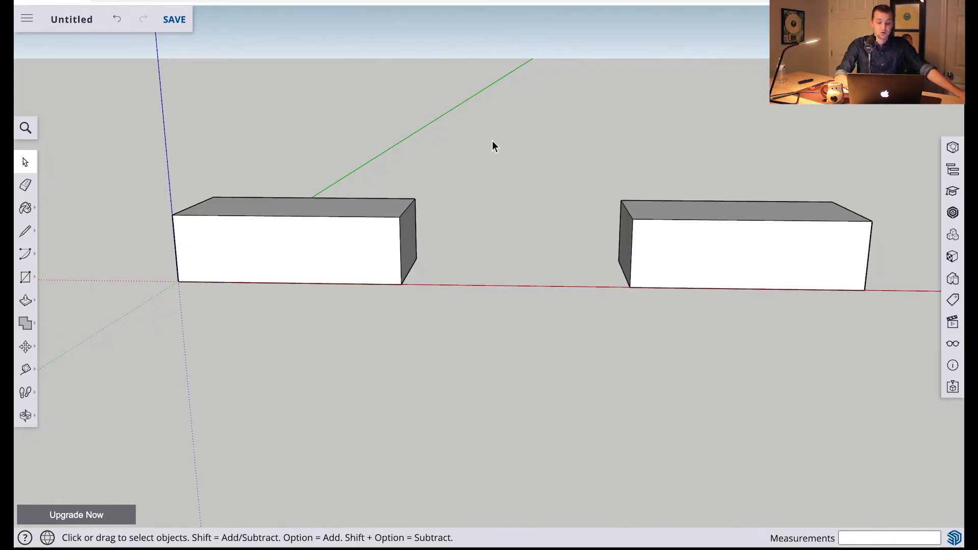
Make the original component unique and pull its top face up about 4 5/8 inches.
right_click(342, 235)
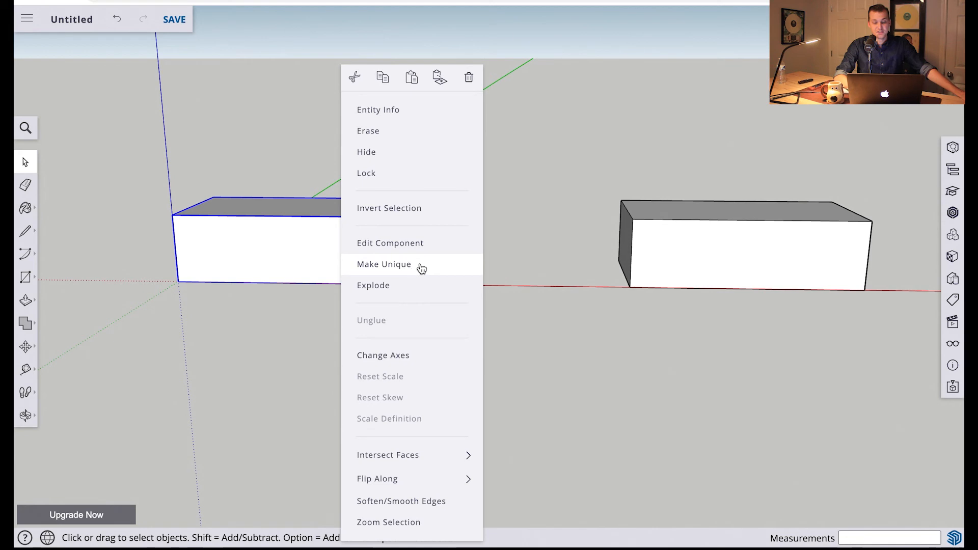
click(406, 269)
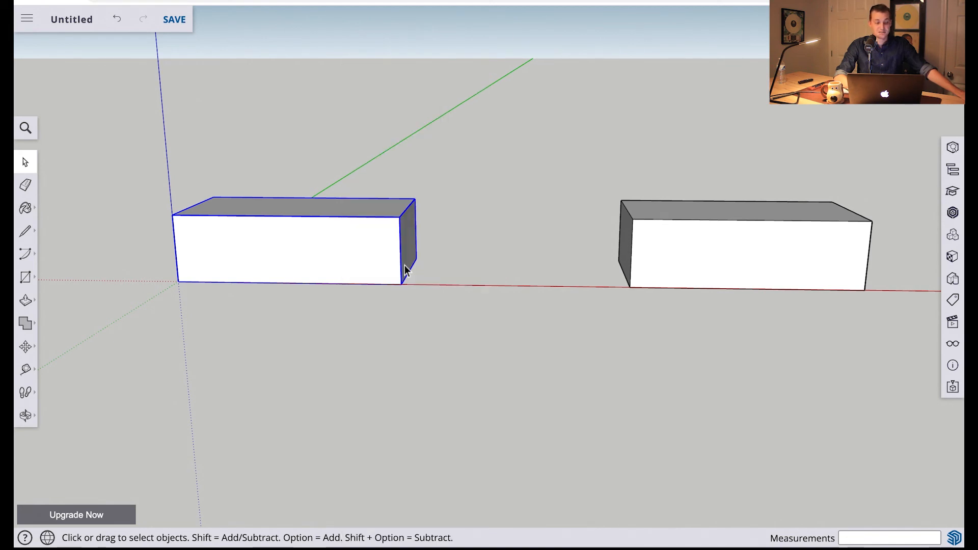
click(291, 258)
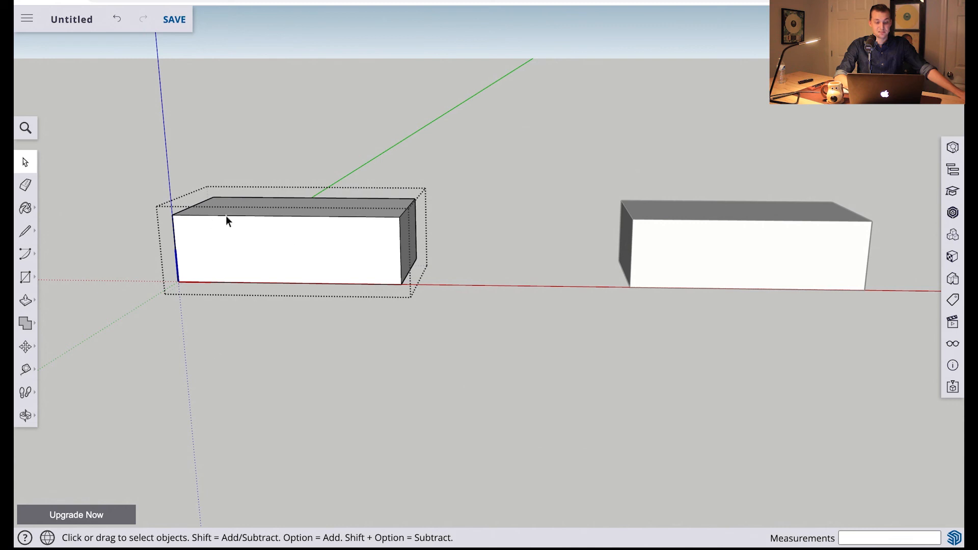
key(p)
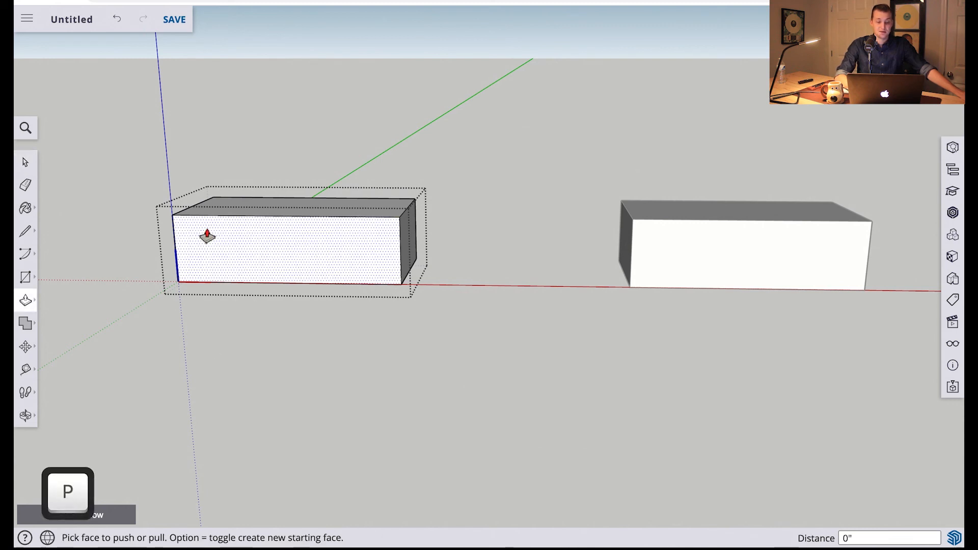
click(305, 206)
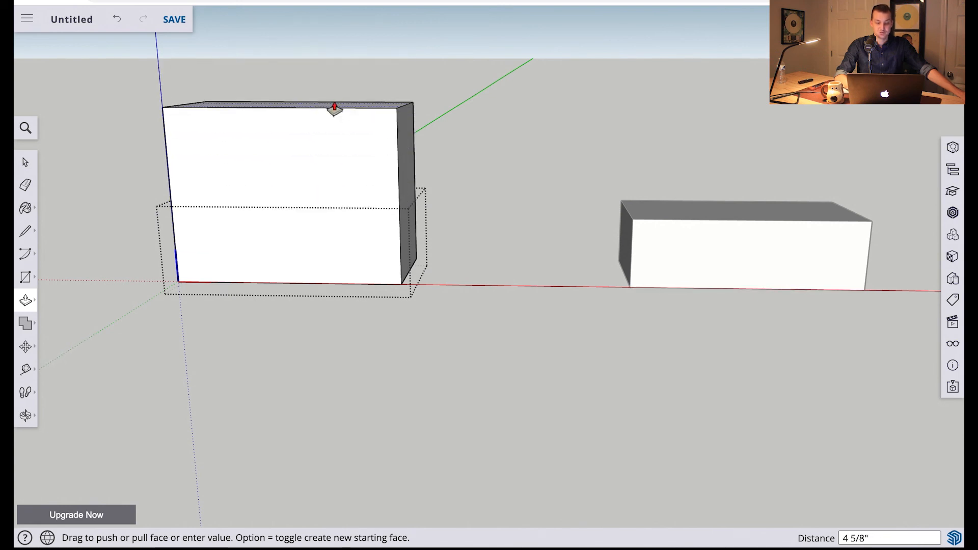
click(334, 109)
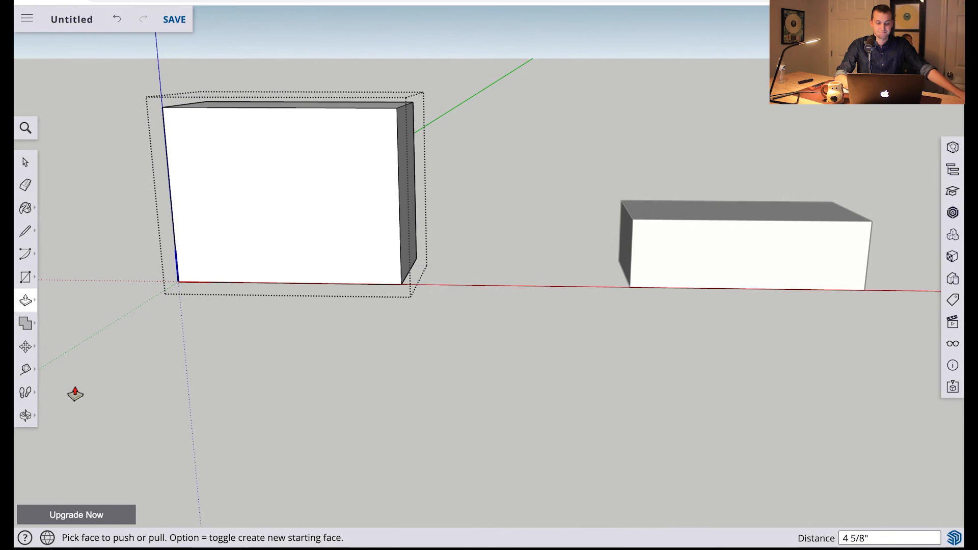
key(o)
scroll(73, 387, down, 6)
scroll(73, 387, up, 1)
drag(353, 432, 312, 461)
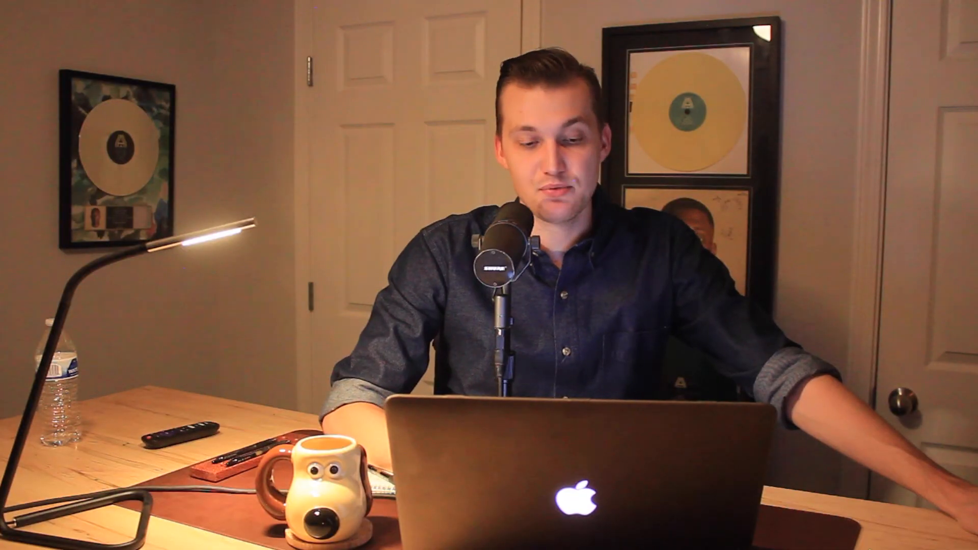